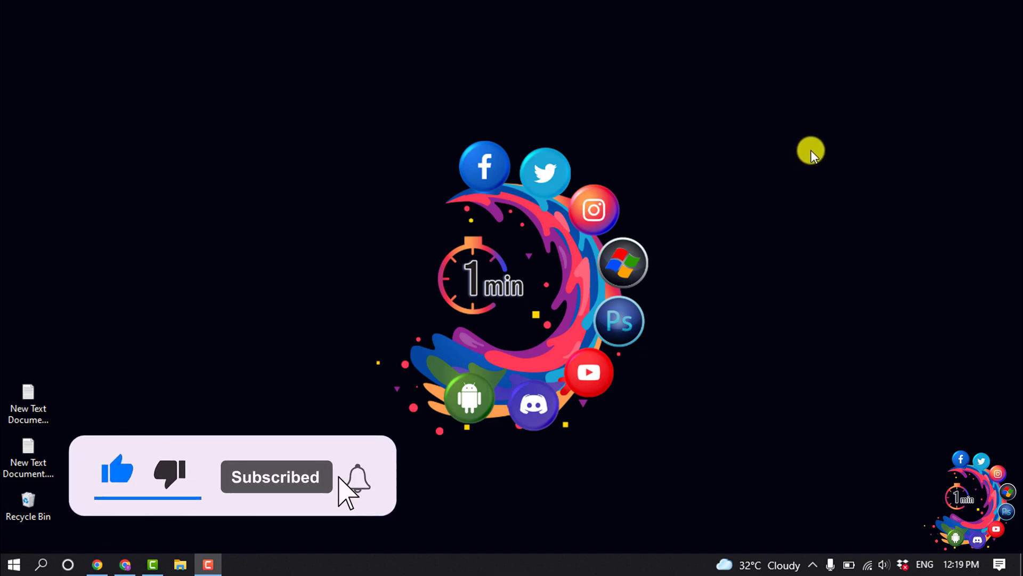
Open the PayPal Button demo and continue with the yellow 'Buy now with PayPal' template
left_click(125, 565)
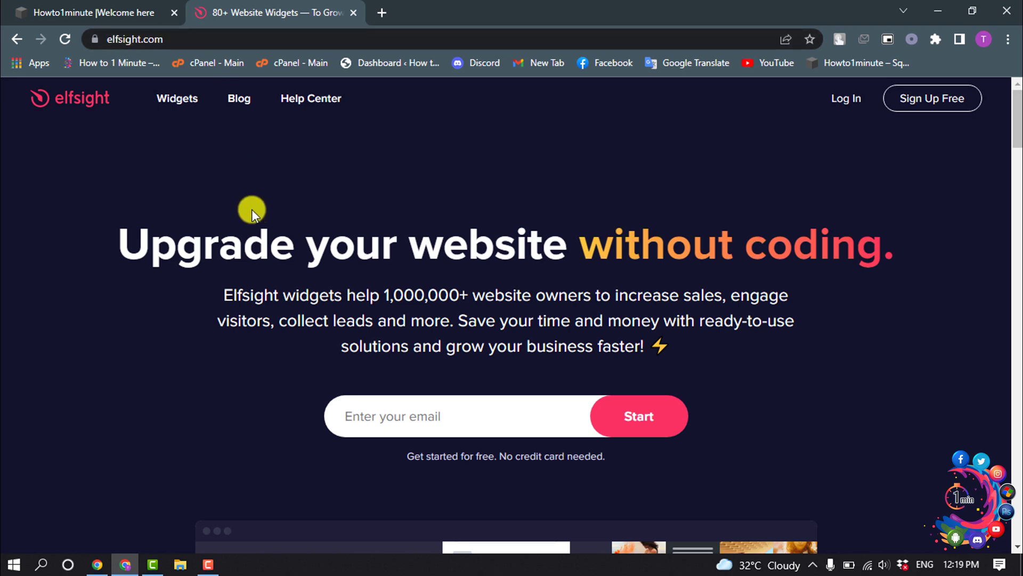
mouse_move(178, 102)
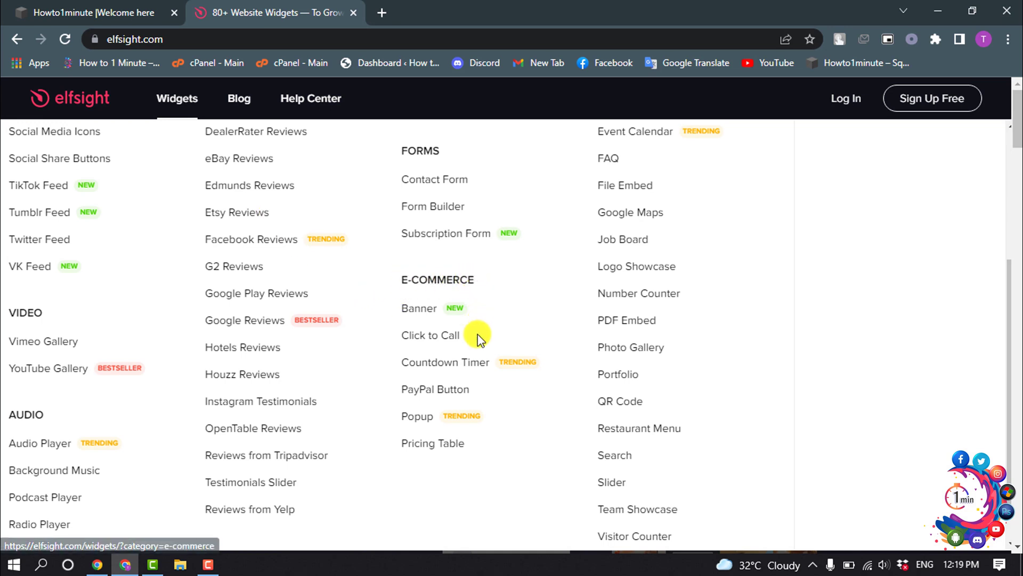
left_click(456, 395)
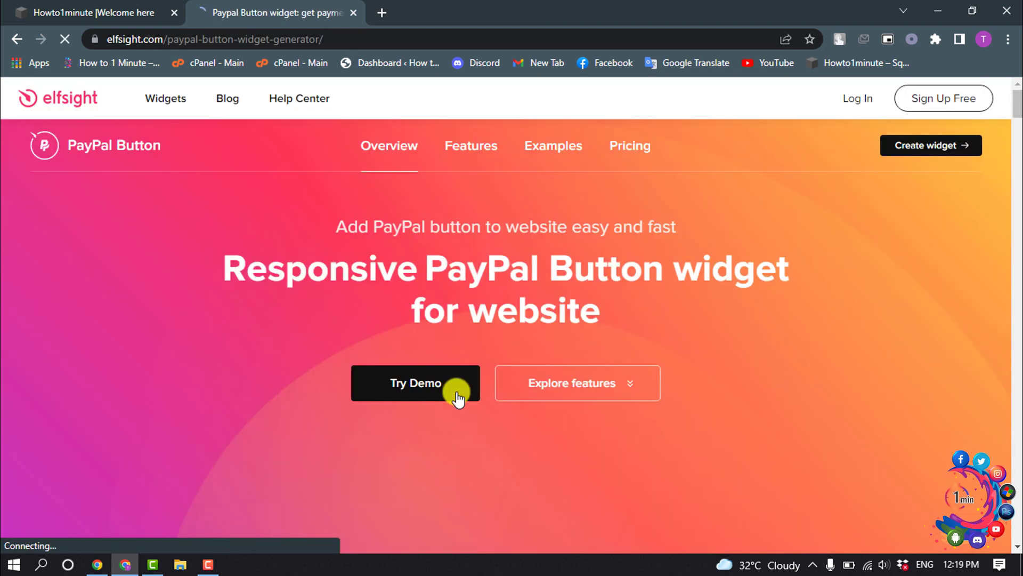
left_click(457, 394)
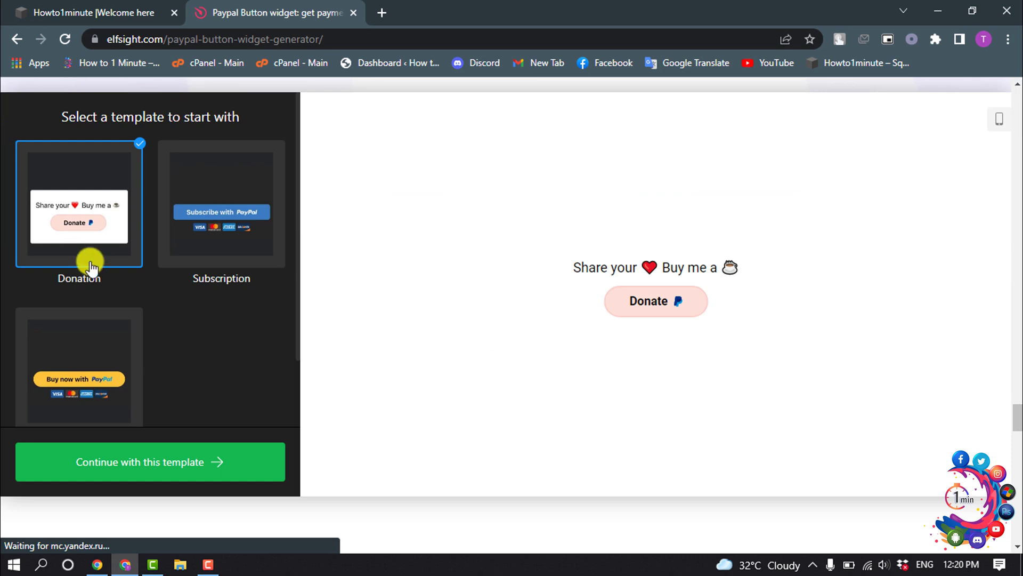
left_click(233, 197)
left_click(66, 379)
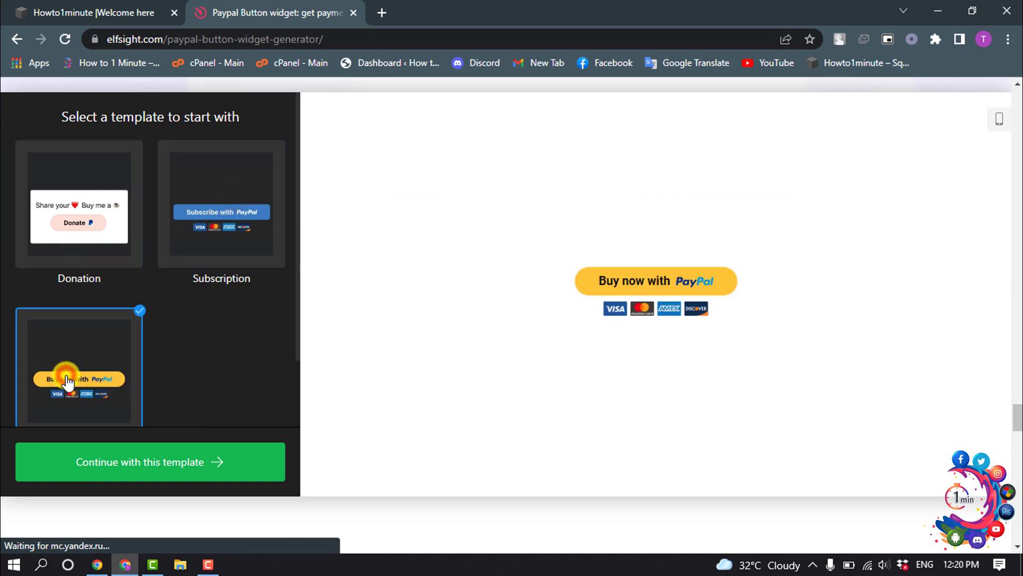
left_click(142, 474)
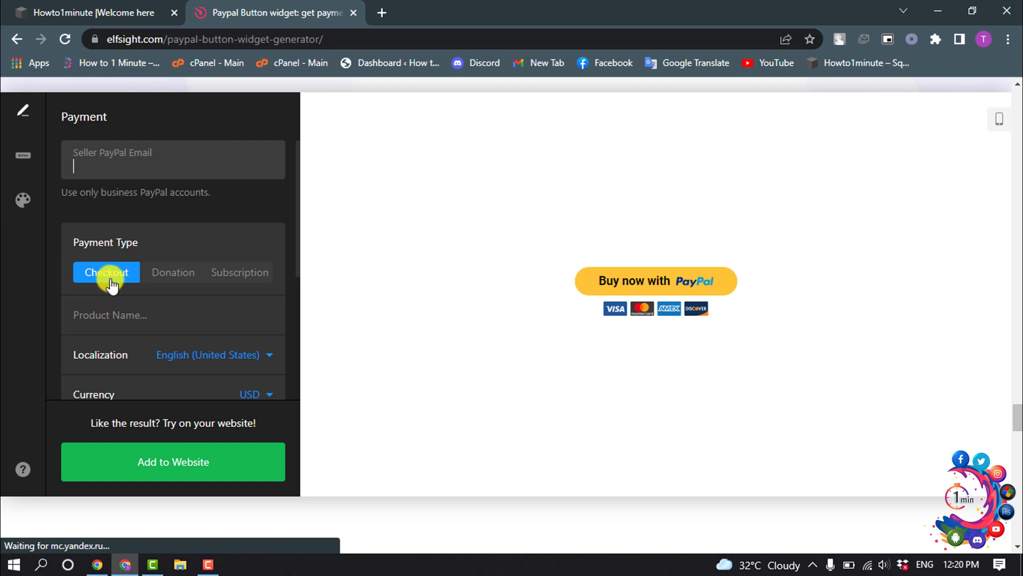
left_click(161, 277)
left_click(236, 276)
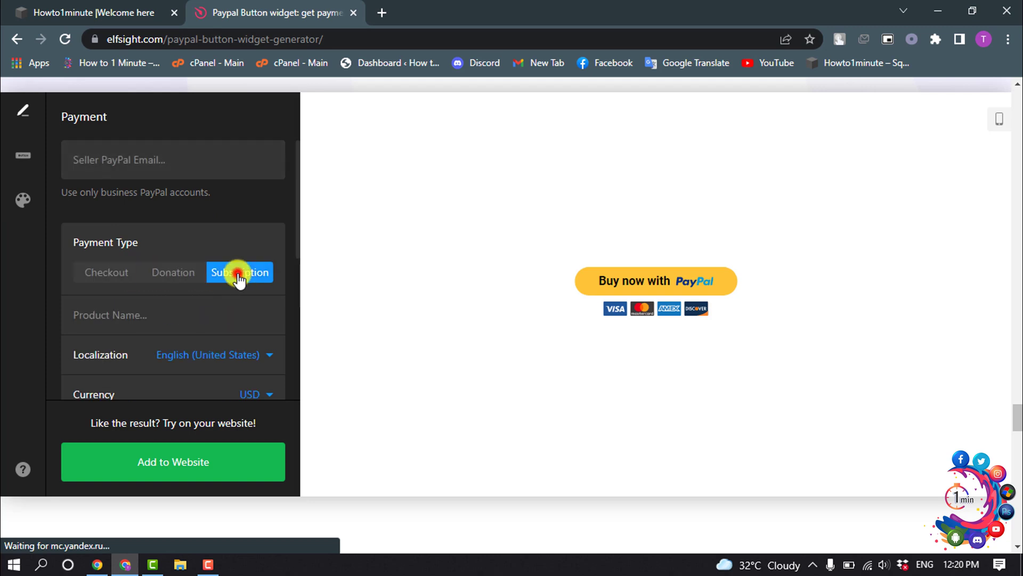
left_click(107, 277)
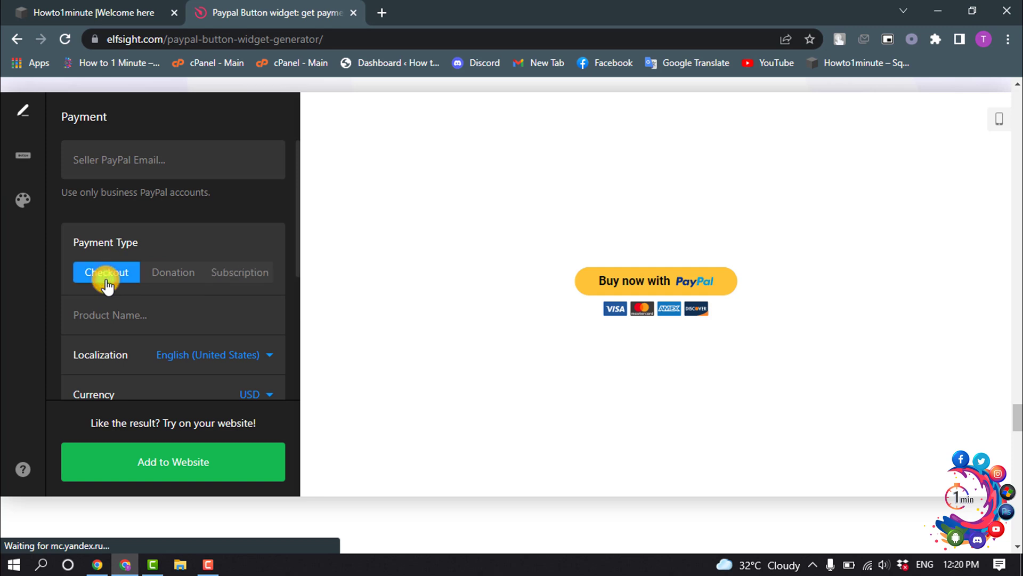
scroll(107, 285, "down", 1)
left_click(127, 236)
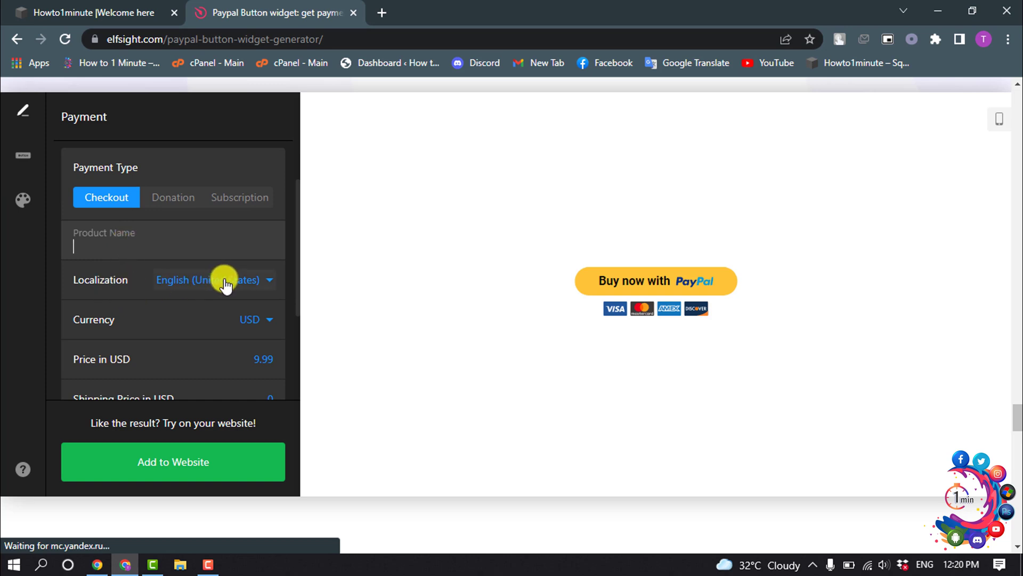
scroll(245, 324, "down", 1)
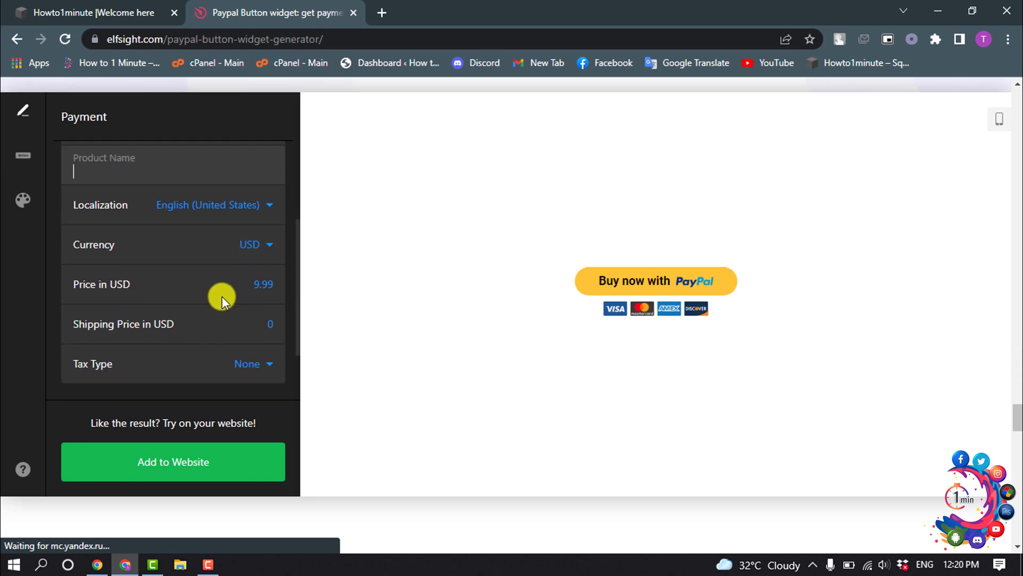
scroll(250, 324, "down", 1)
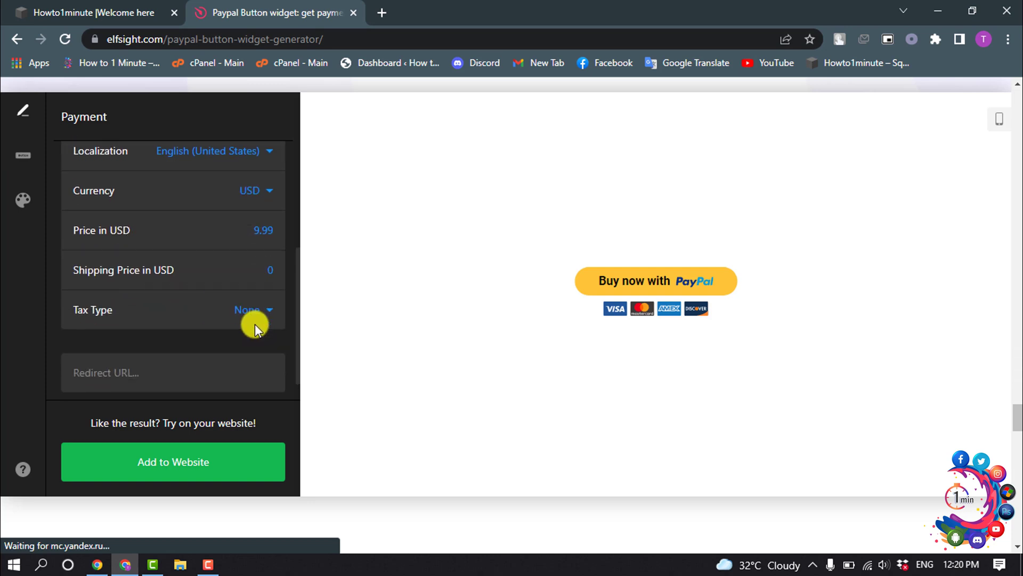
scroll(201, 320, "up", 3)
scroll(202, 308, "down", 1)
scroll(200, 308, "up", 1)
scroll(200, 308, "down", 4)
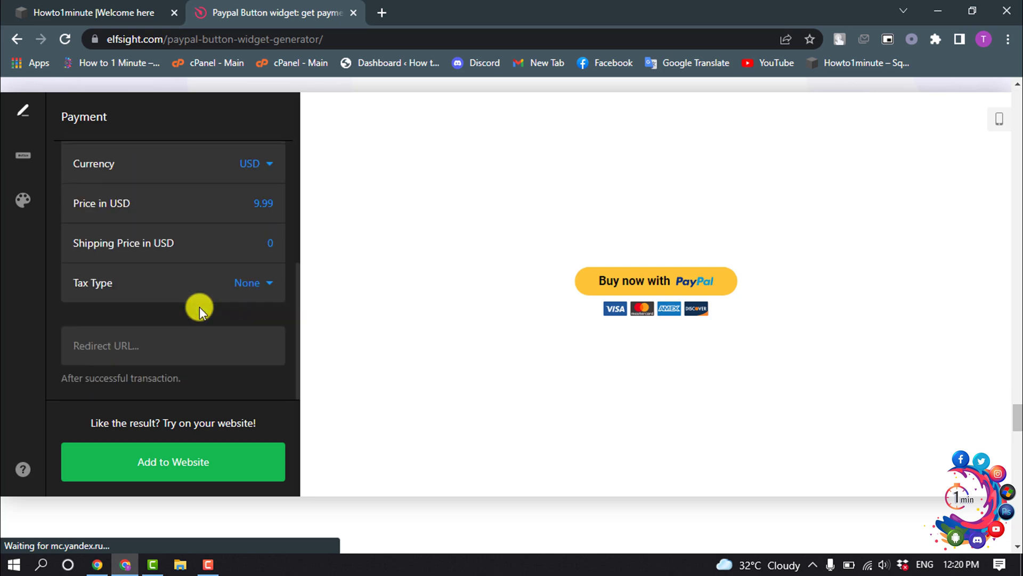
scroll(200, 311, "up", 4)
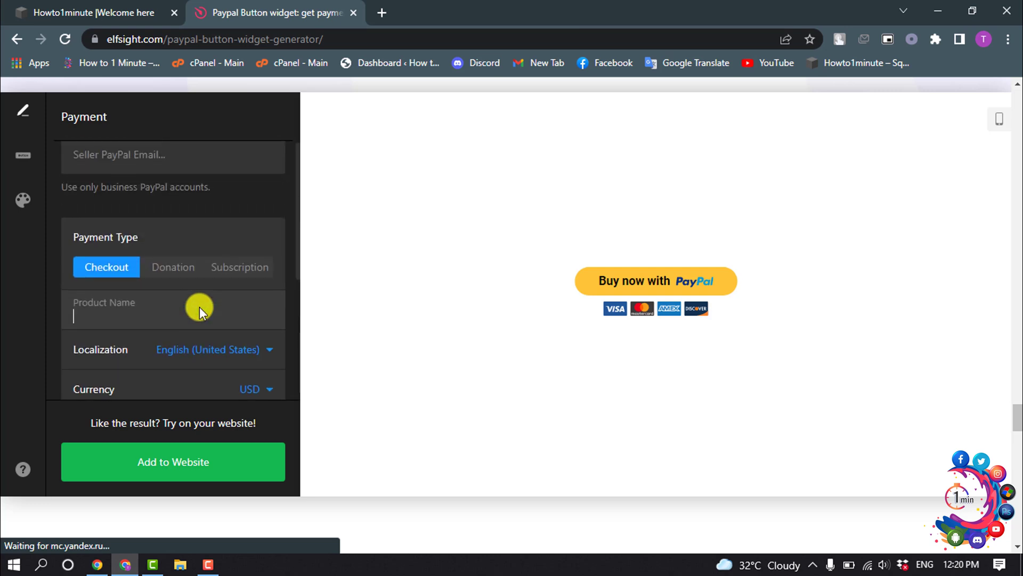
Replace the button text 'Buy now with' with 'Pay Now with'
left_click(14, 162)
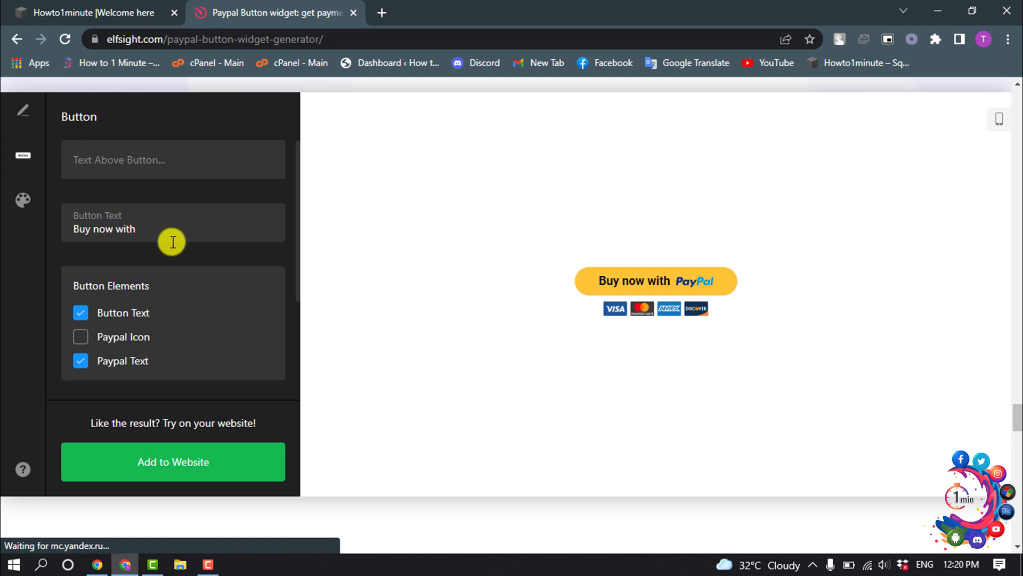
left_click_drag(182, 231, 71, 229)
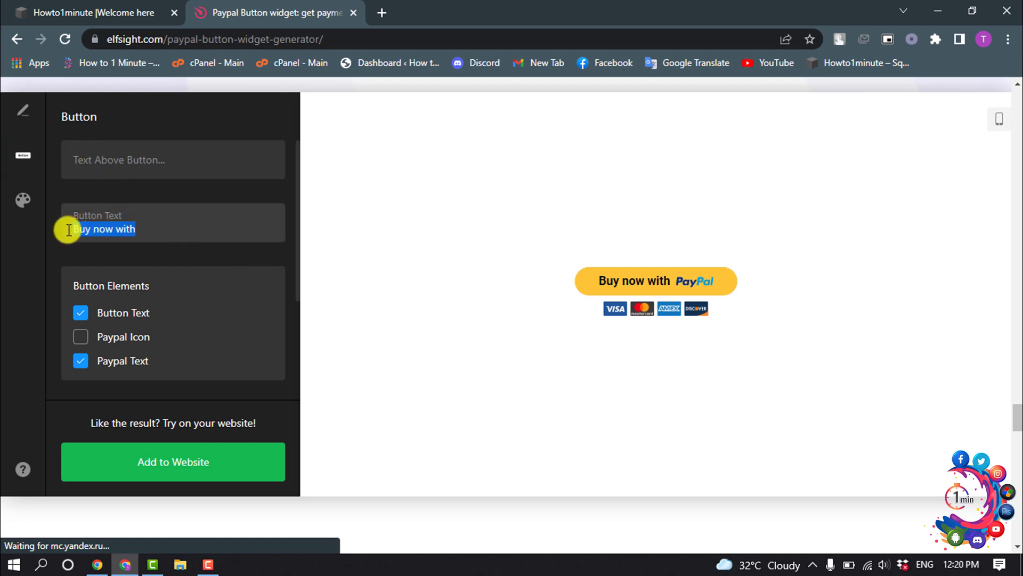
key("BackSpace")
type("Pay")
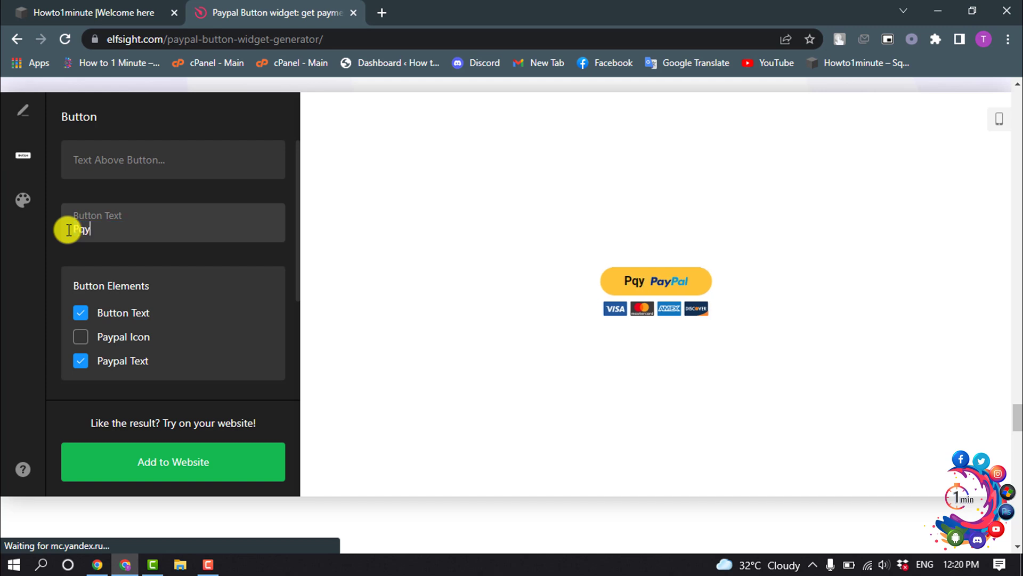
type(" Now")
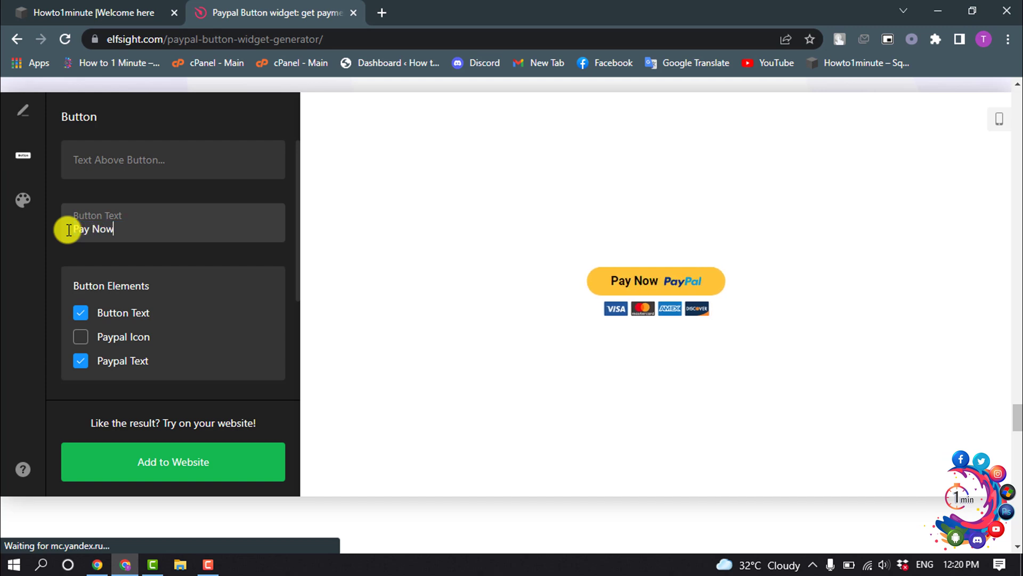
type(" with")
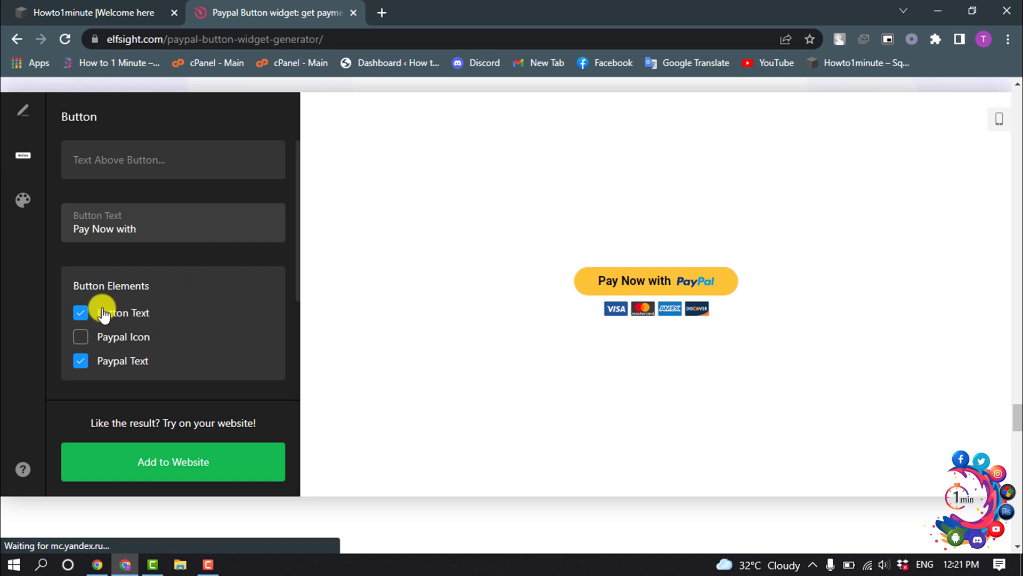
Add the PayPal logo to the button while keeping the 'Pay Now with' text shown
left_click(81, 313)
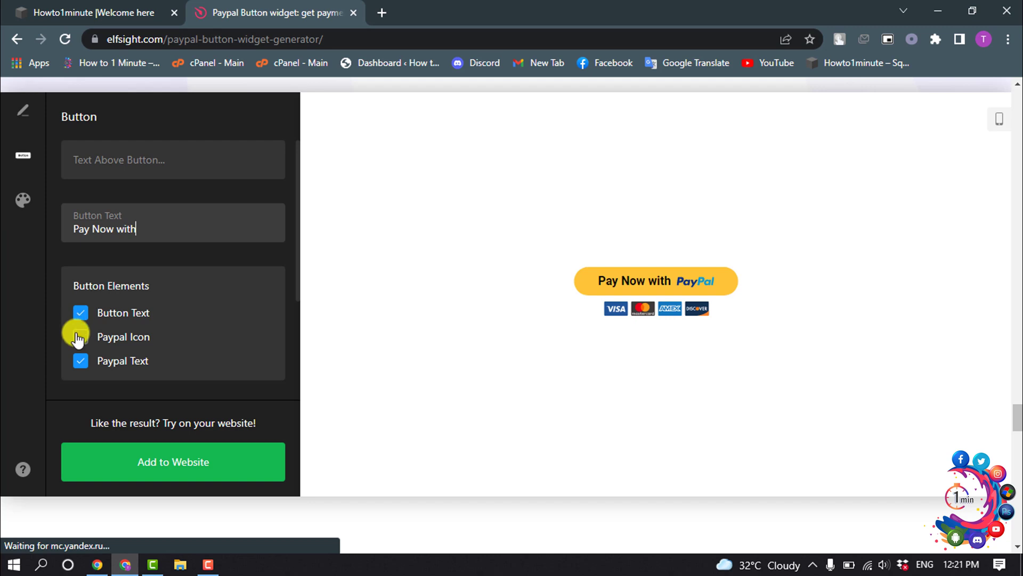
left_click(78, 339)
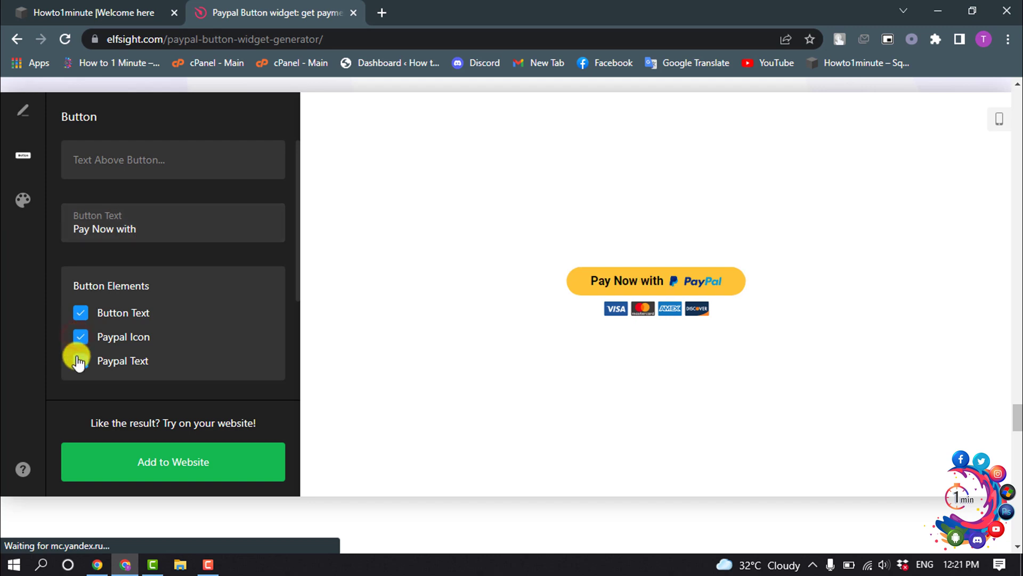
left_click(83, 313)
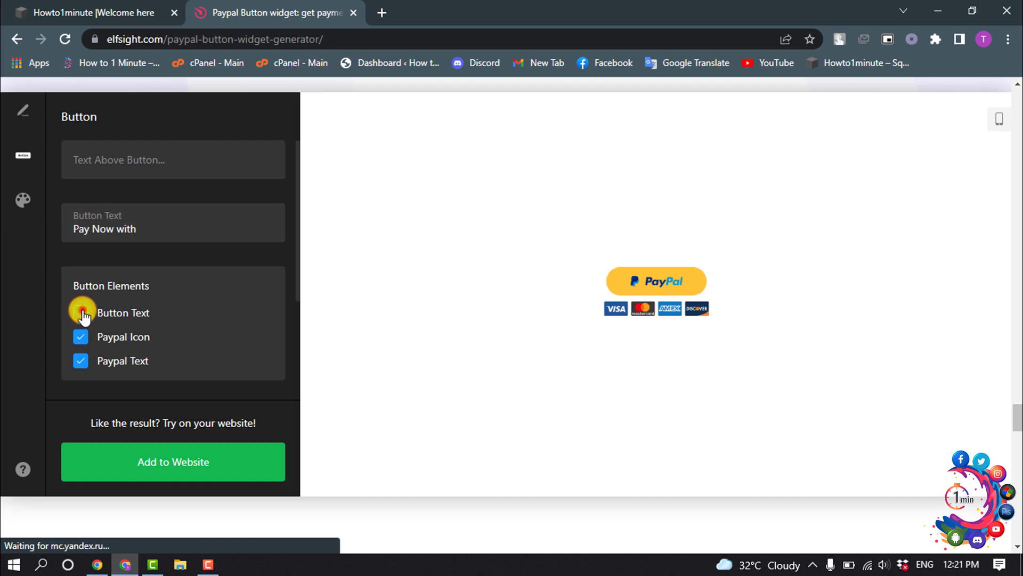
left_click(83, 314)
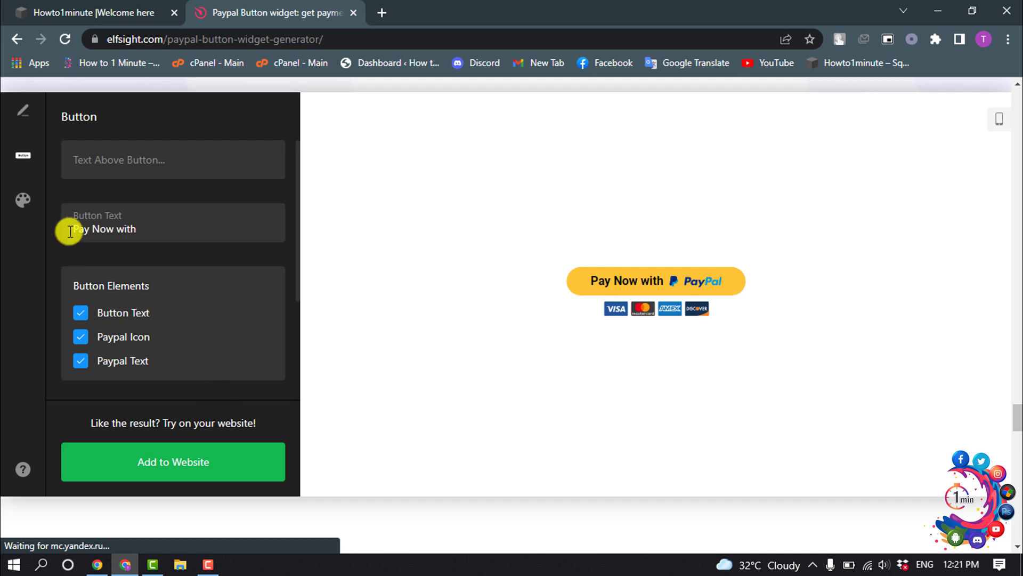
Review the button's Style options, then begin adding the widget to a website
left_click(23, 205)
scroll(188, 310, "down", 3)
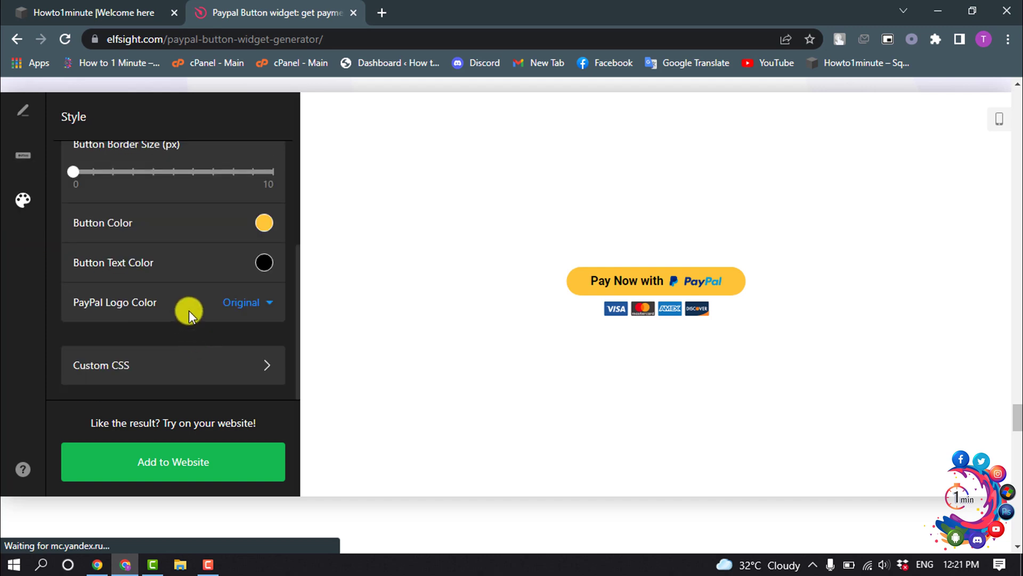
scroll(189, 310, "up", 2)
scroll(189, 310, "down", 2)
scroll(224, 354, "up", 3)
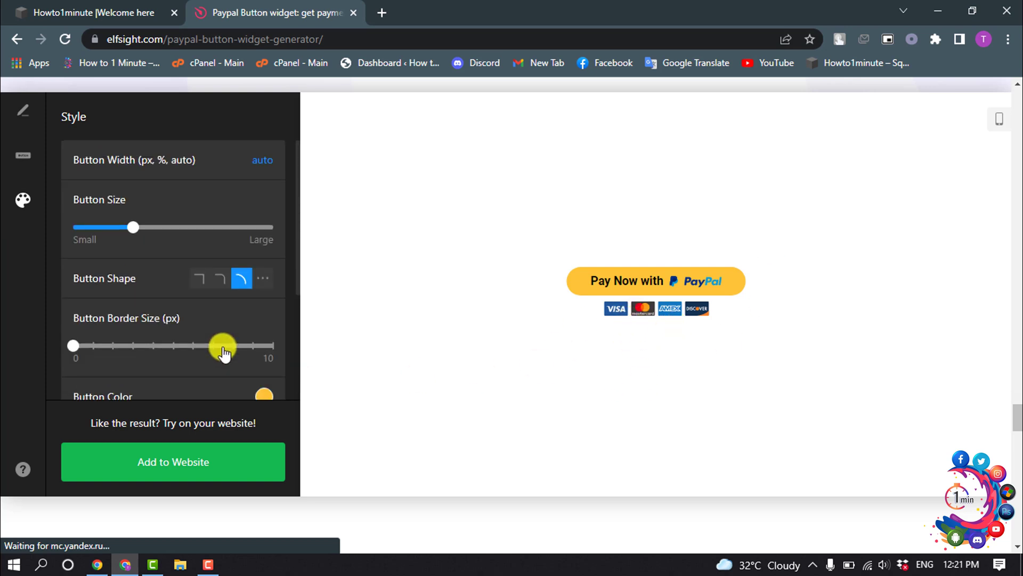
scroll(224, 352, "down", 3)
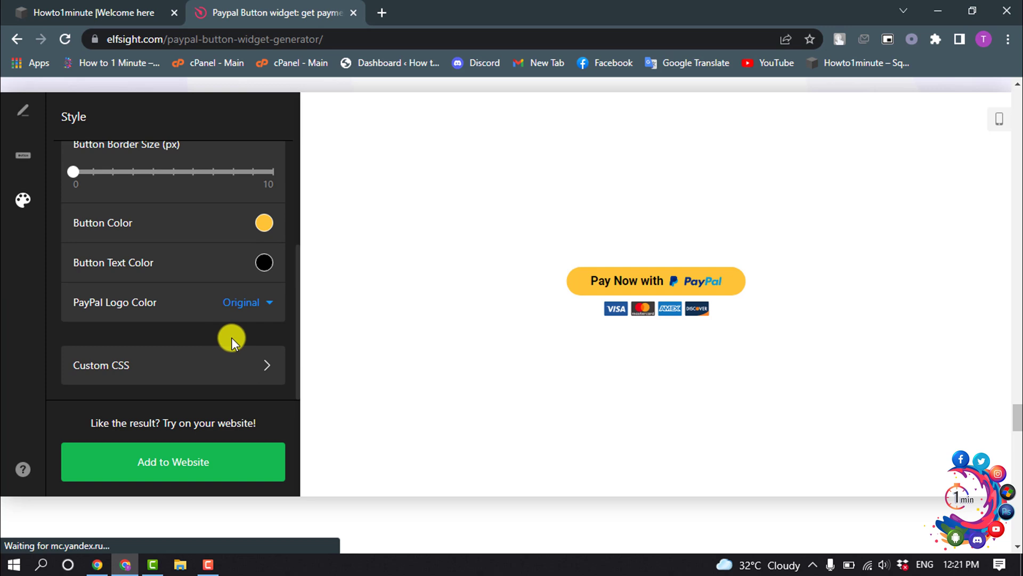
left_click(175, 476)
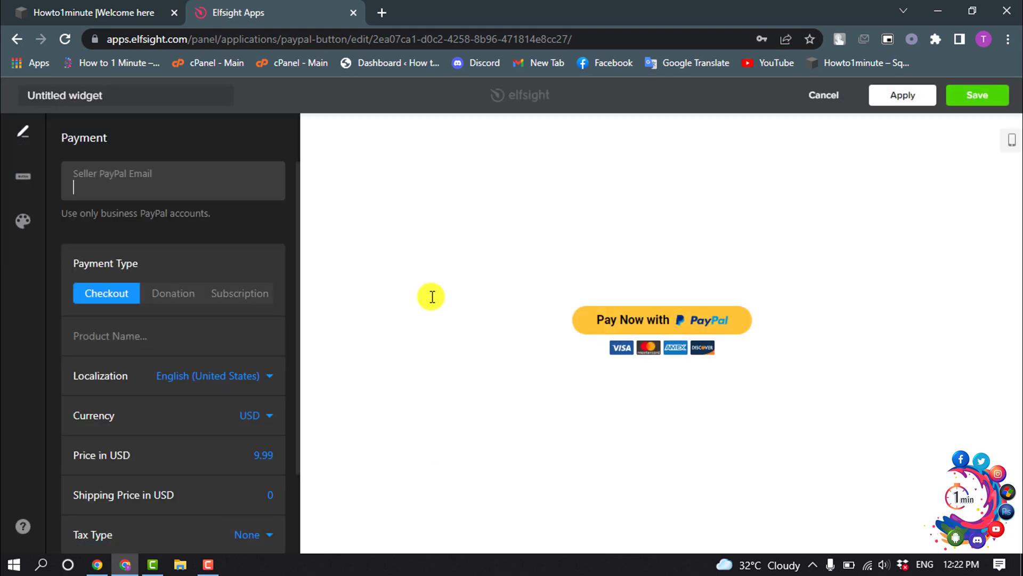
Save the PayPal button widget and dismiss the Instagram promo popup
left_click(980, 101)
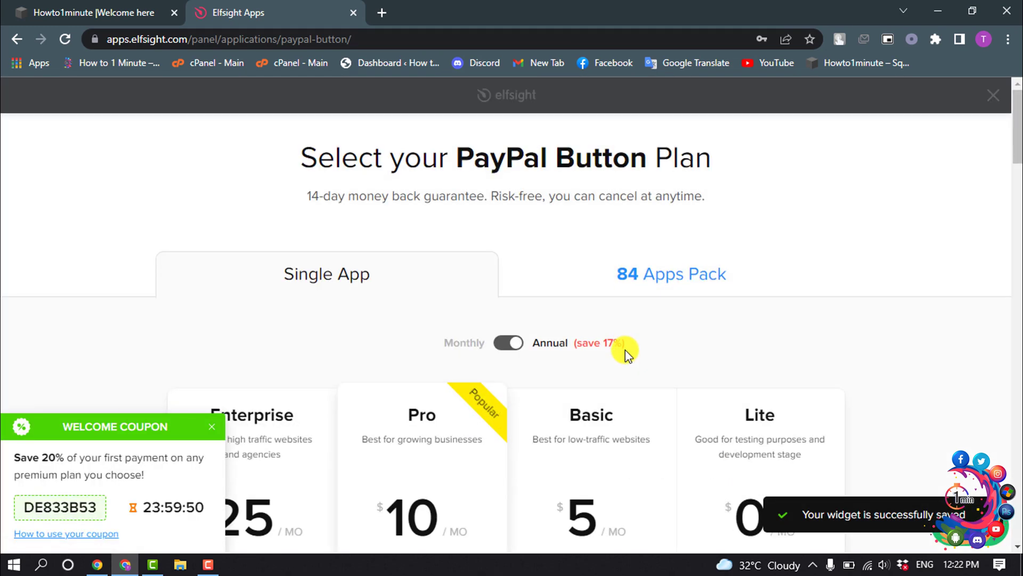
scroll(622, 346, "down", 2)
scroll(622, 345, "up", 2)
scroll(622, 345, "down", 2)
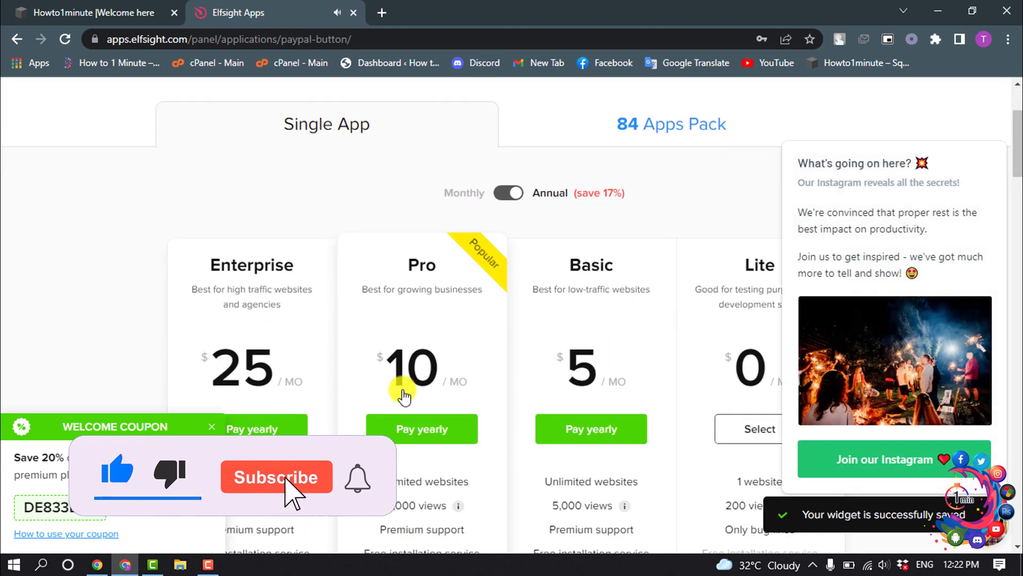
left_click(986, 130)
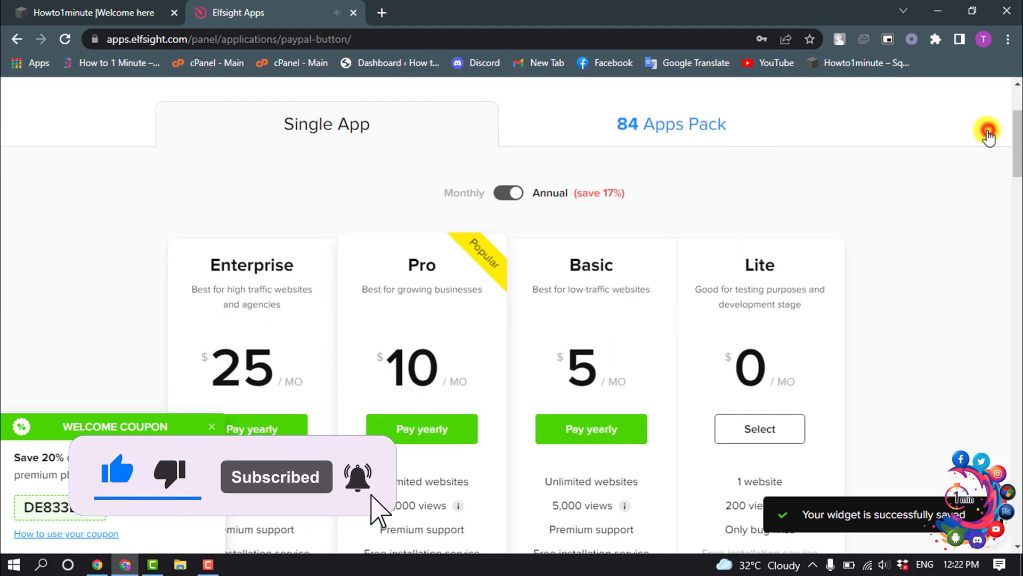
Select the free Lite plan, copy the widget's embed code, and go to the Squarespace tab
scroll(845, 267, "down", 2)
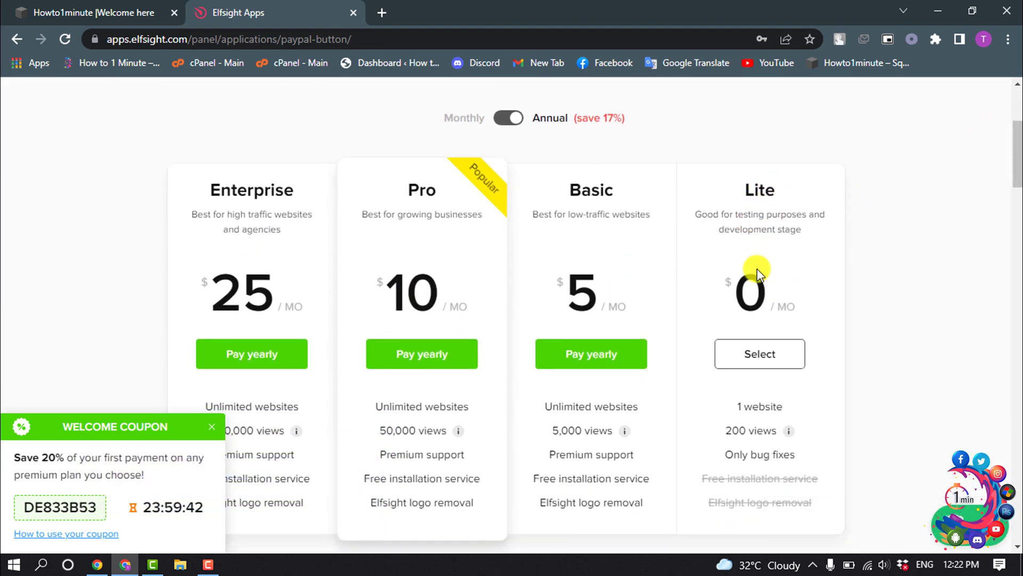
scroll(747, 361, "down", 2)
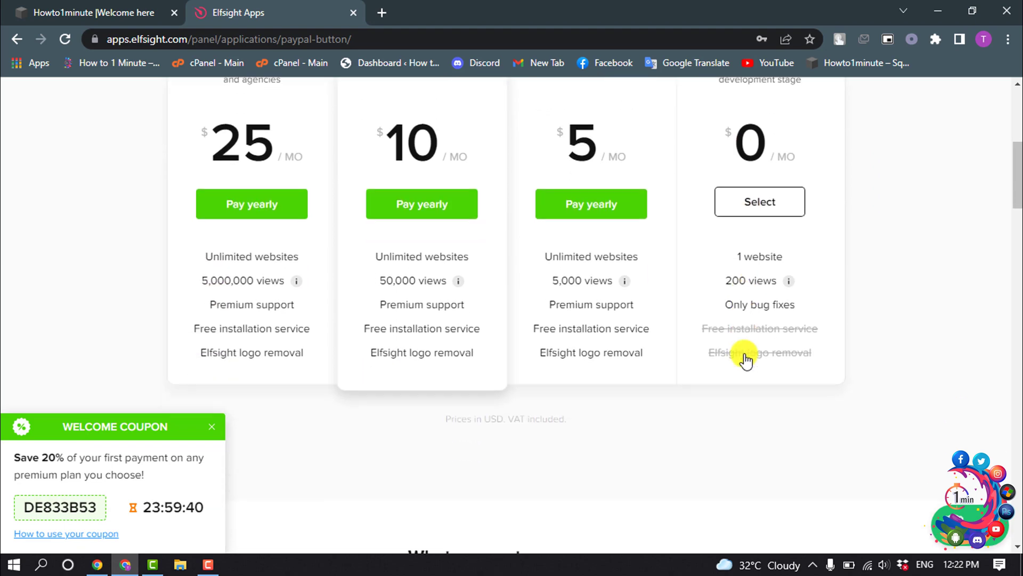
scroll(743, 359, "up", 1)
left_click(778, 274)
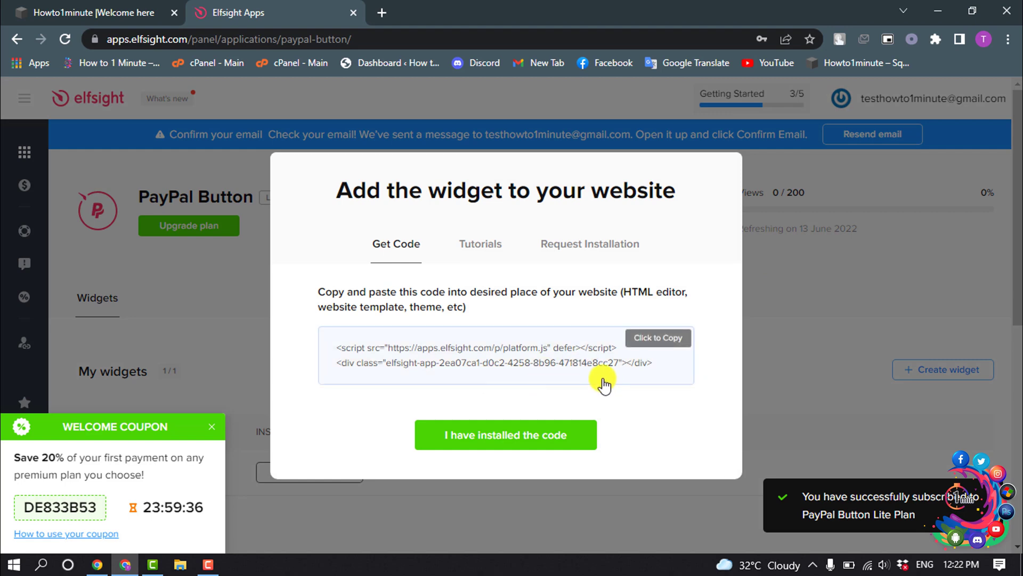
left_click(630, 365)
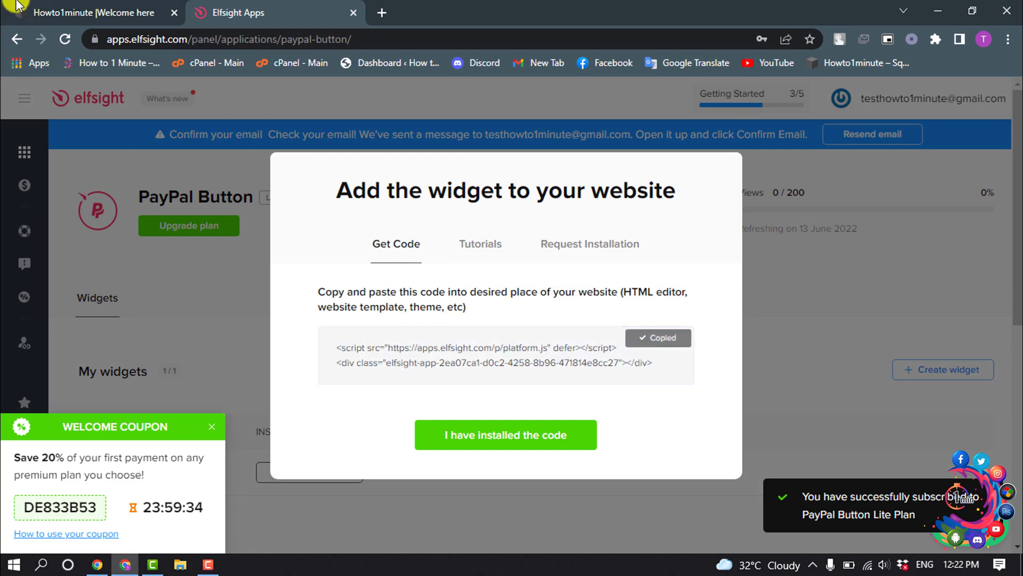
left_click(93, 12)
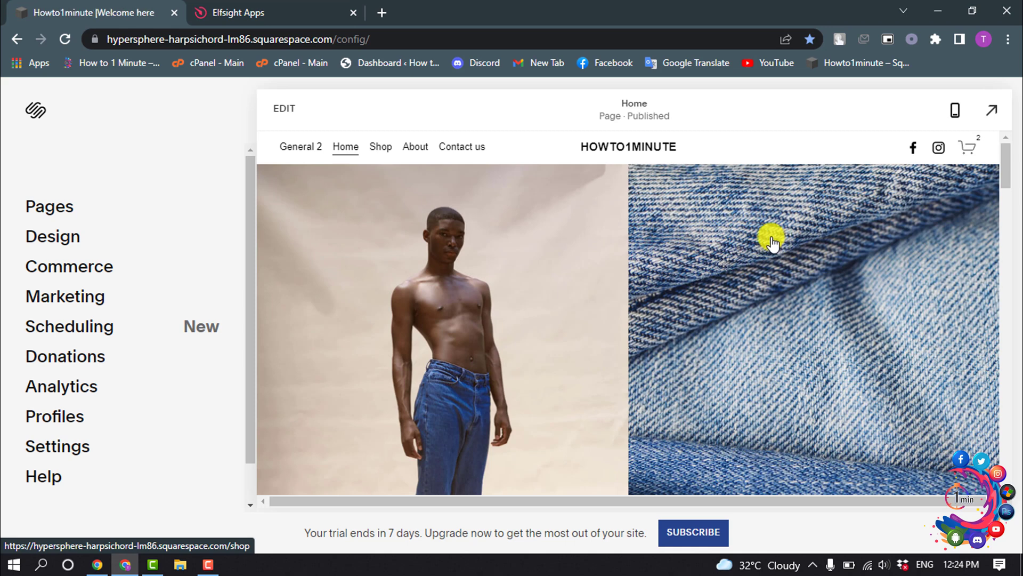
Add a code block above the Download PDF button on the Home page
left_click(286, 109)
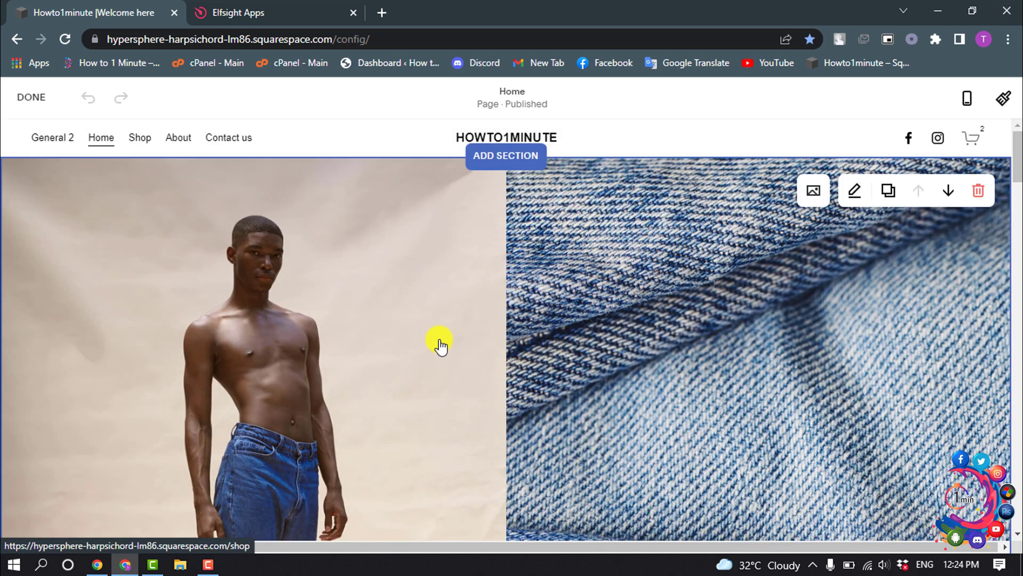
scroll(439, 343, "down", 10)
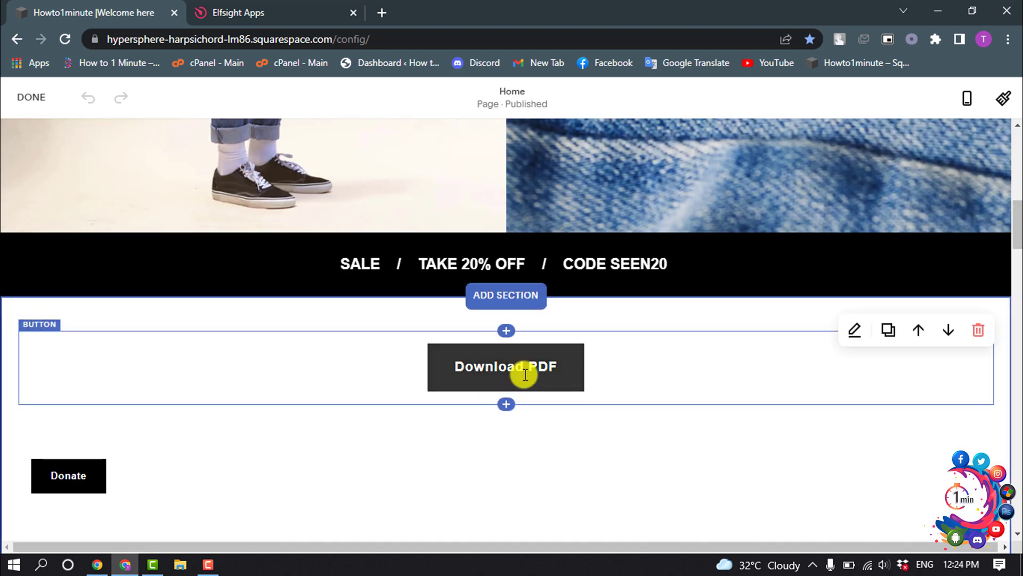
left_click(506, 330)
scroll(857, 472, "down", 3)
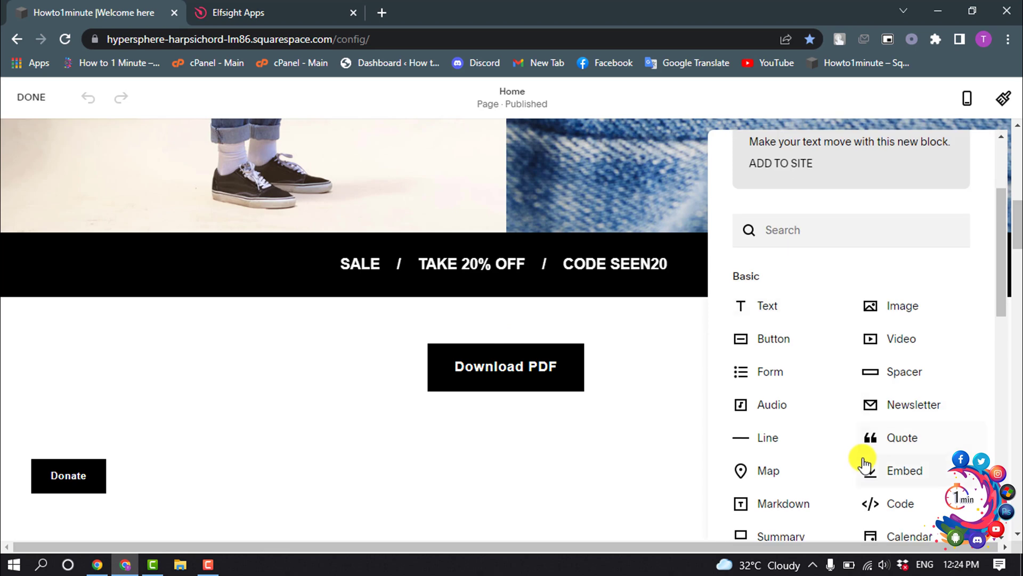
left_click(917, 514)
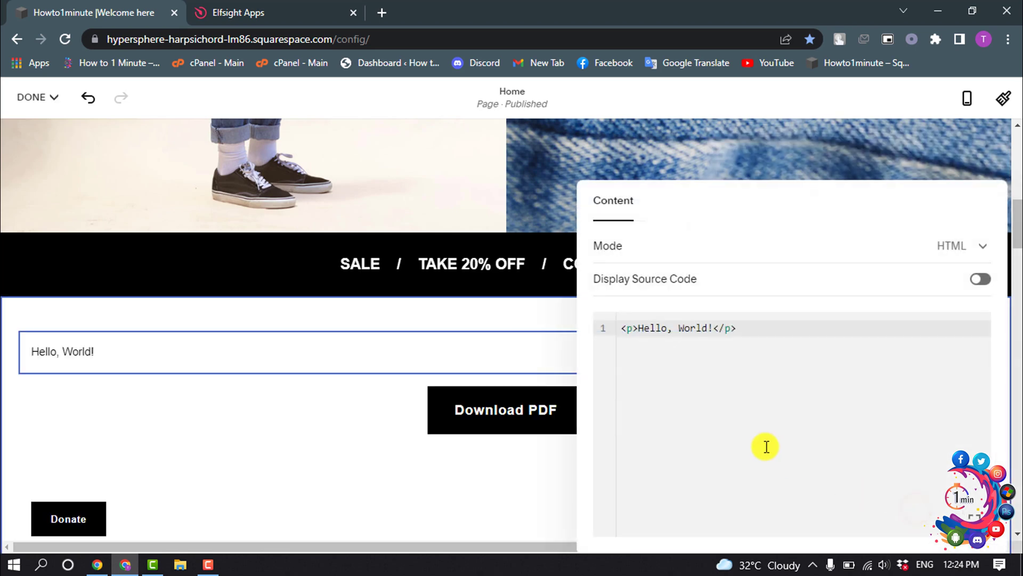
Replace the 'Hello, World!' placeholder with the pasted Elfsight embed code and save the page
left_click_drag(766, 332, 627, 331)
right_click(641, 327)
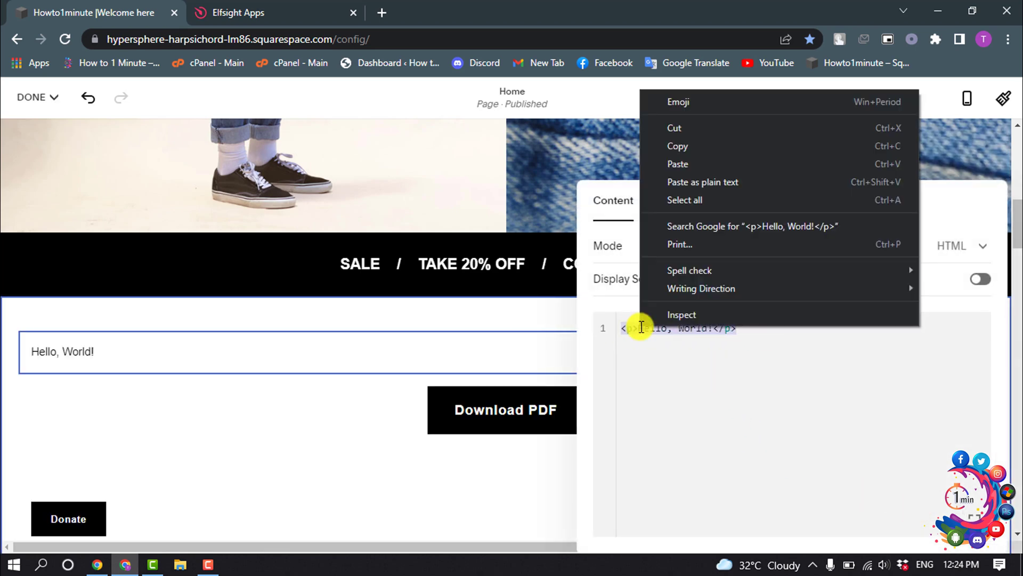
left_click(703, 163)
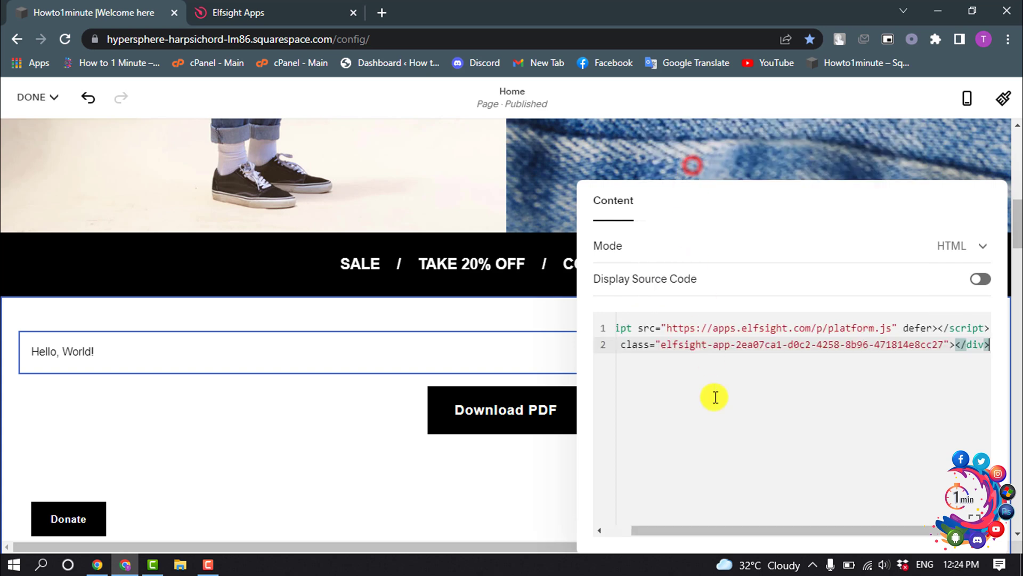
left_click(12, 96)
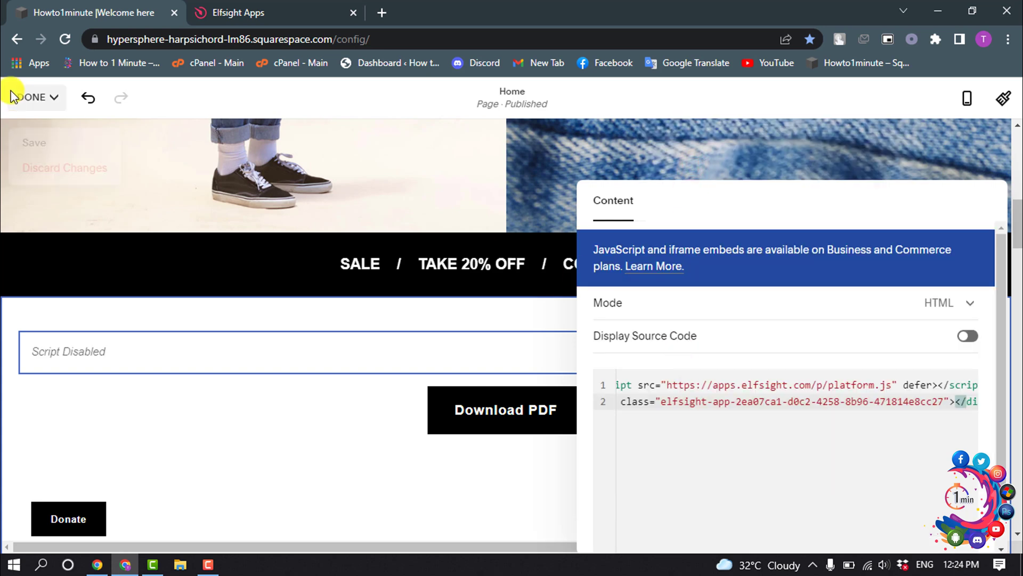
left_click(42, 147)
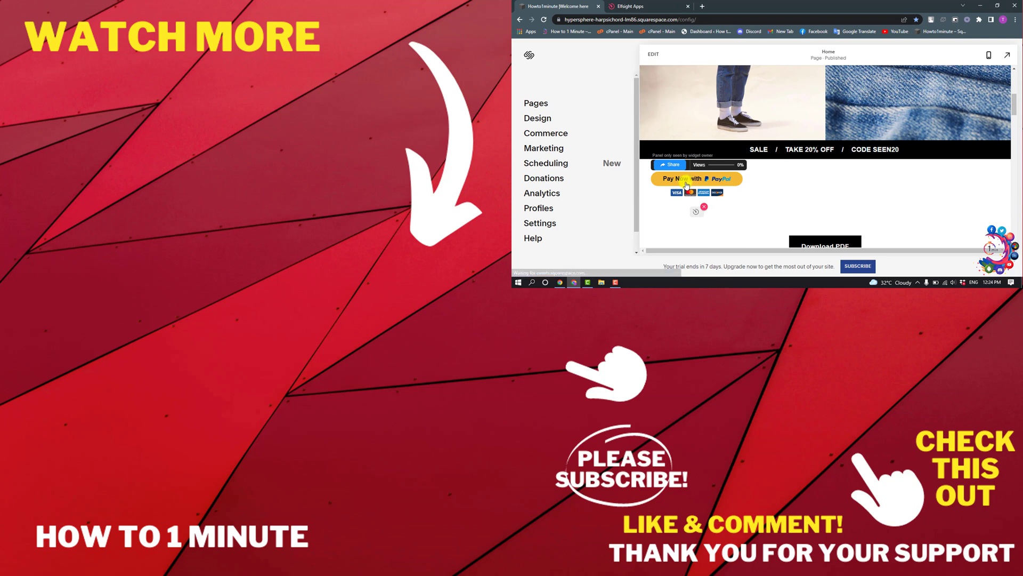
Confirm the yellow 'Pay Now with PayPal' button shows on the live Home page
mouse_move(704, 181)
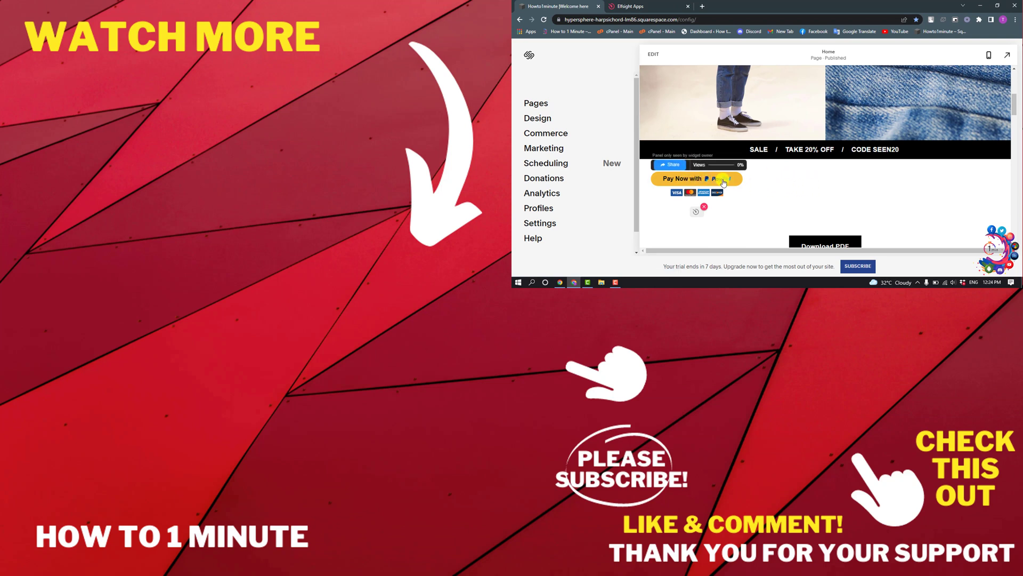